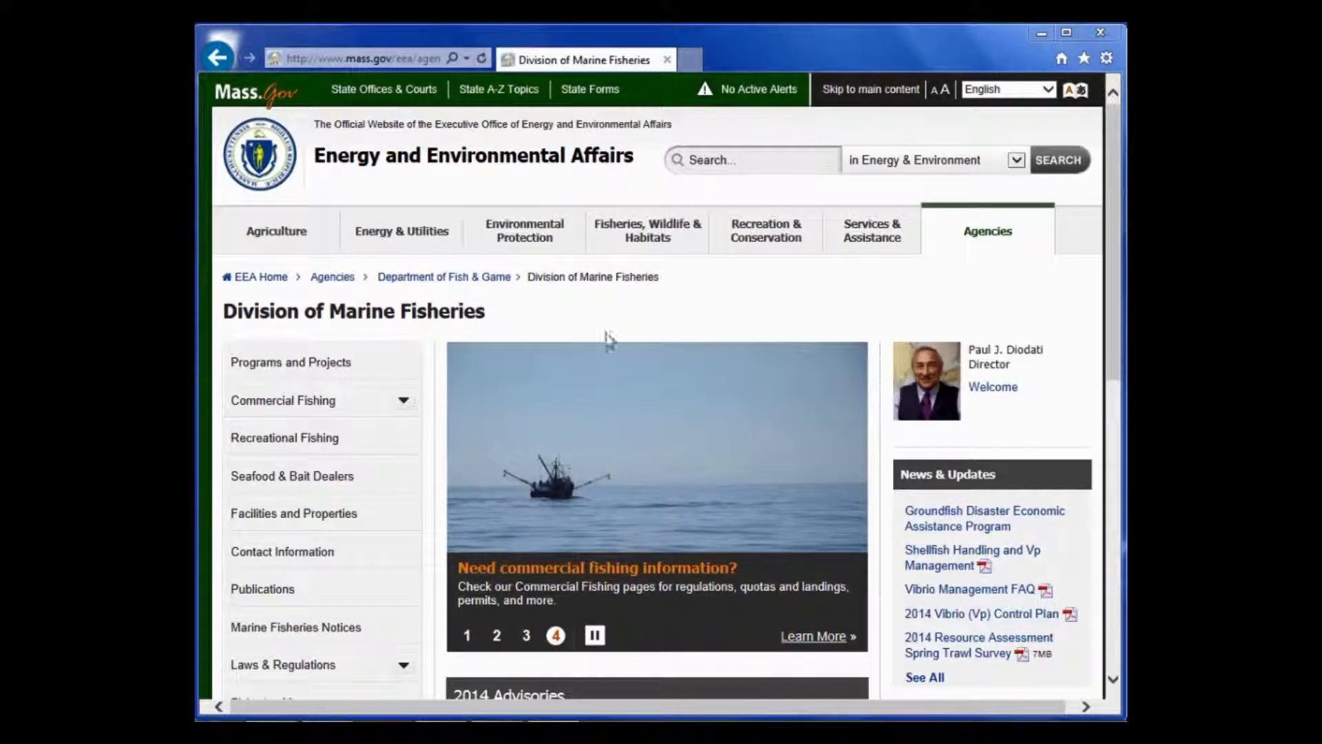
Go from Commercial Fishing to the Trip-Level Reporting page, then to the SAFIS eTRIPS login page.
click(322, 403)
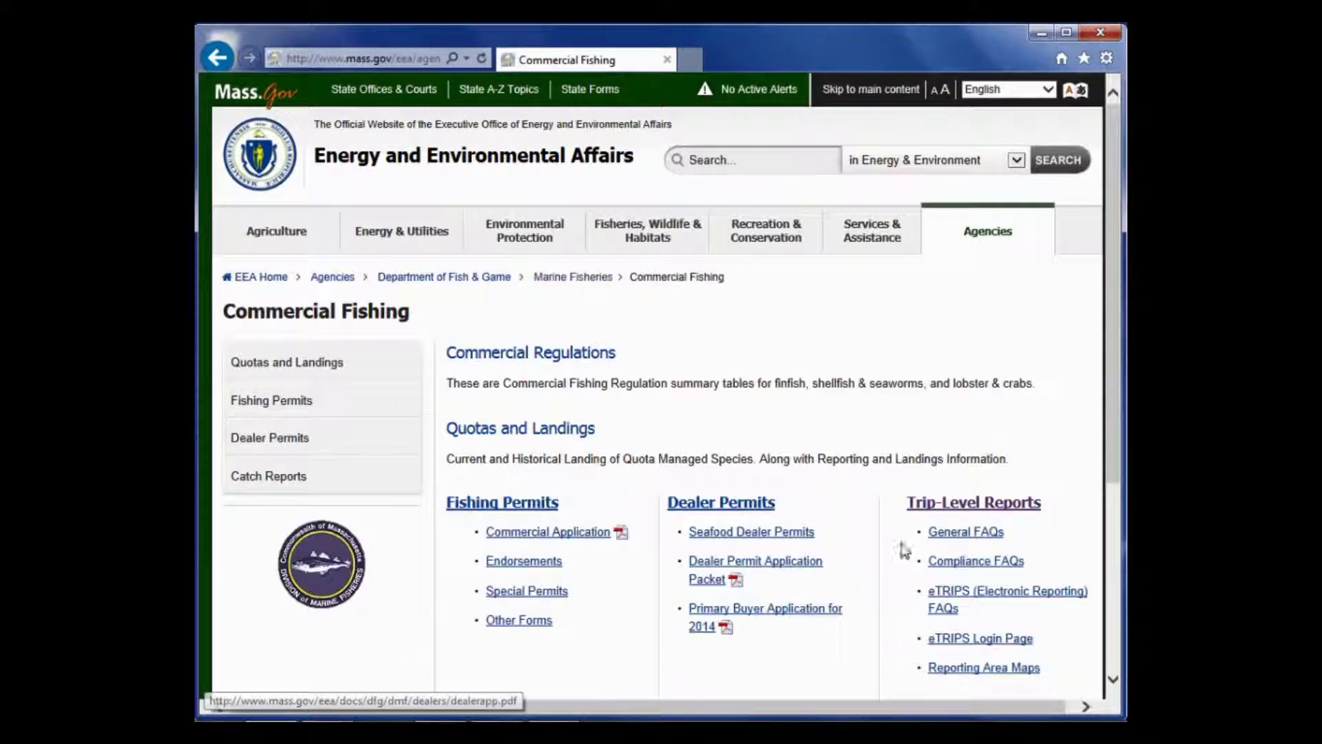
click(926, 503)
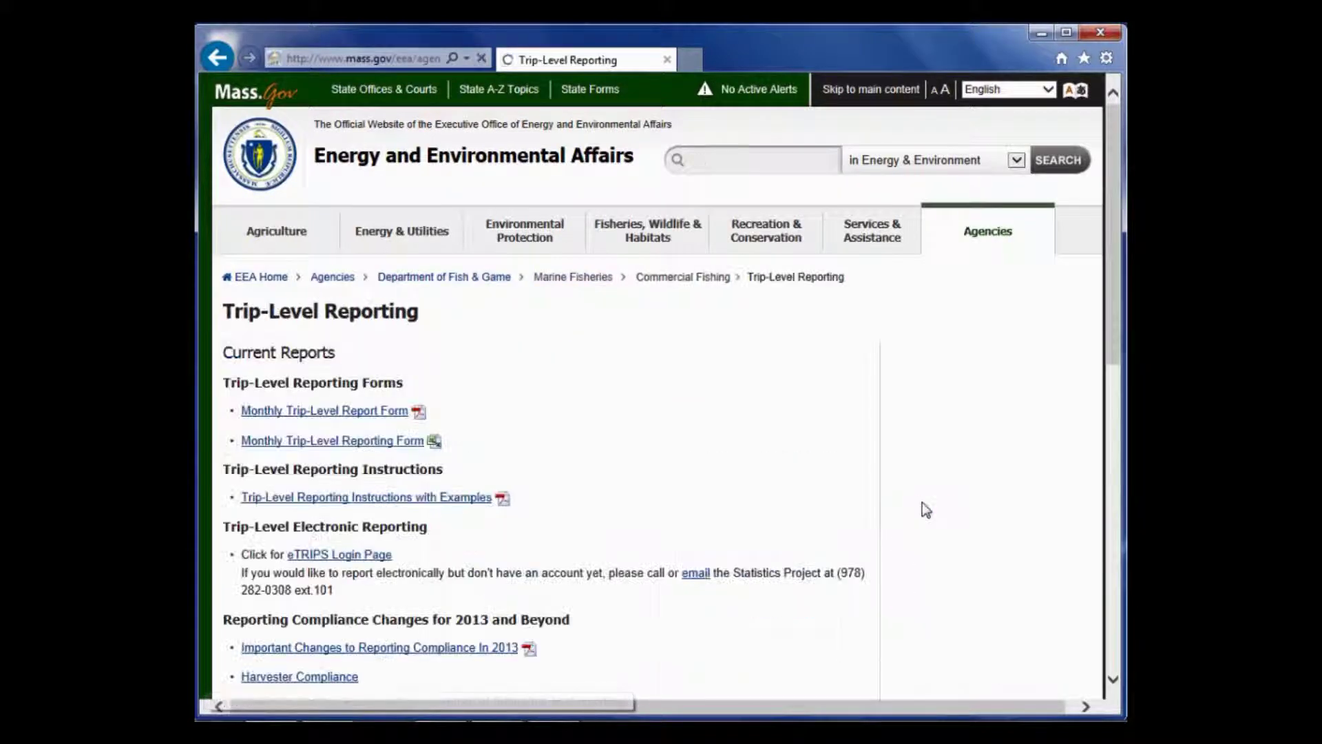
click(335, 555)
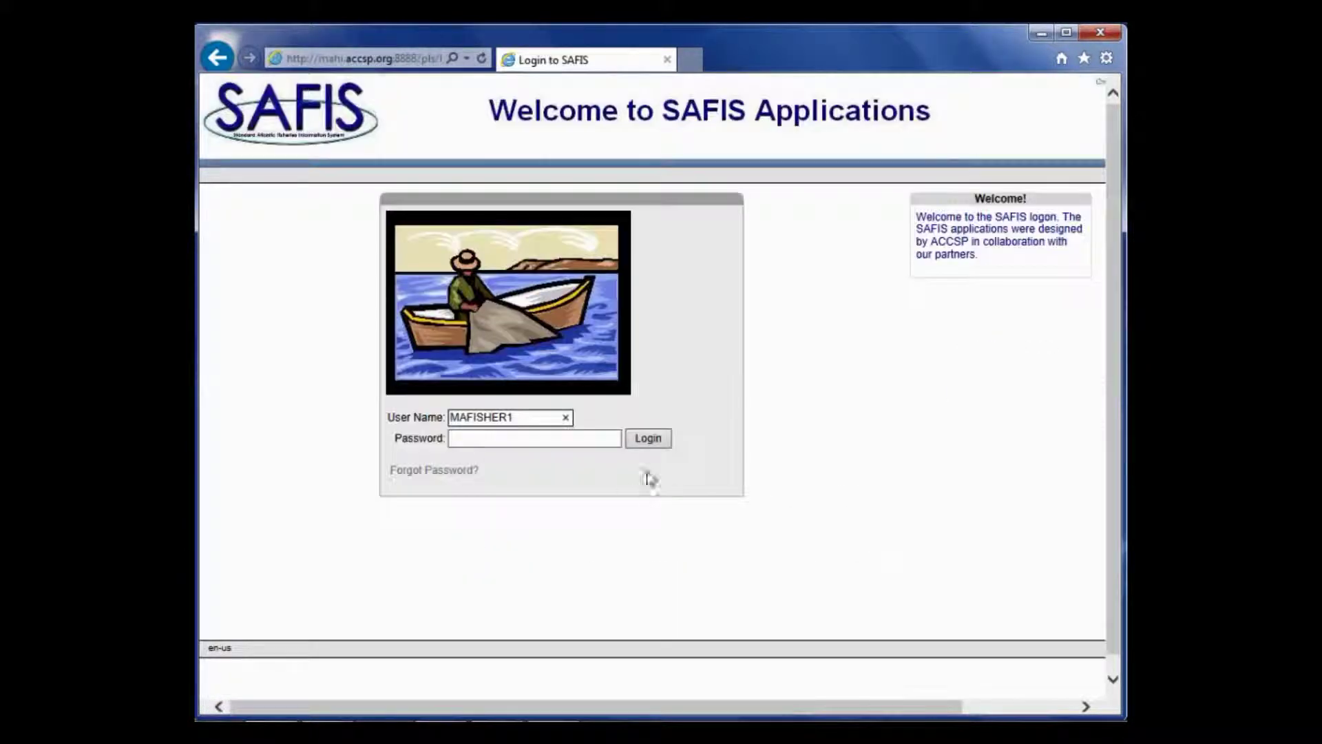
Log in with the user name and account password, decline saving the password, and open eTRIPS Fisher.
click(512, 442)
click(518, 418)
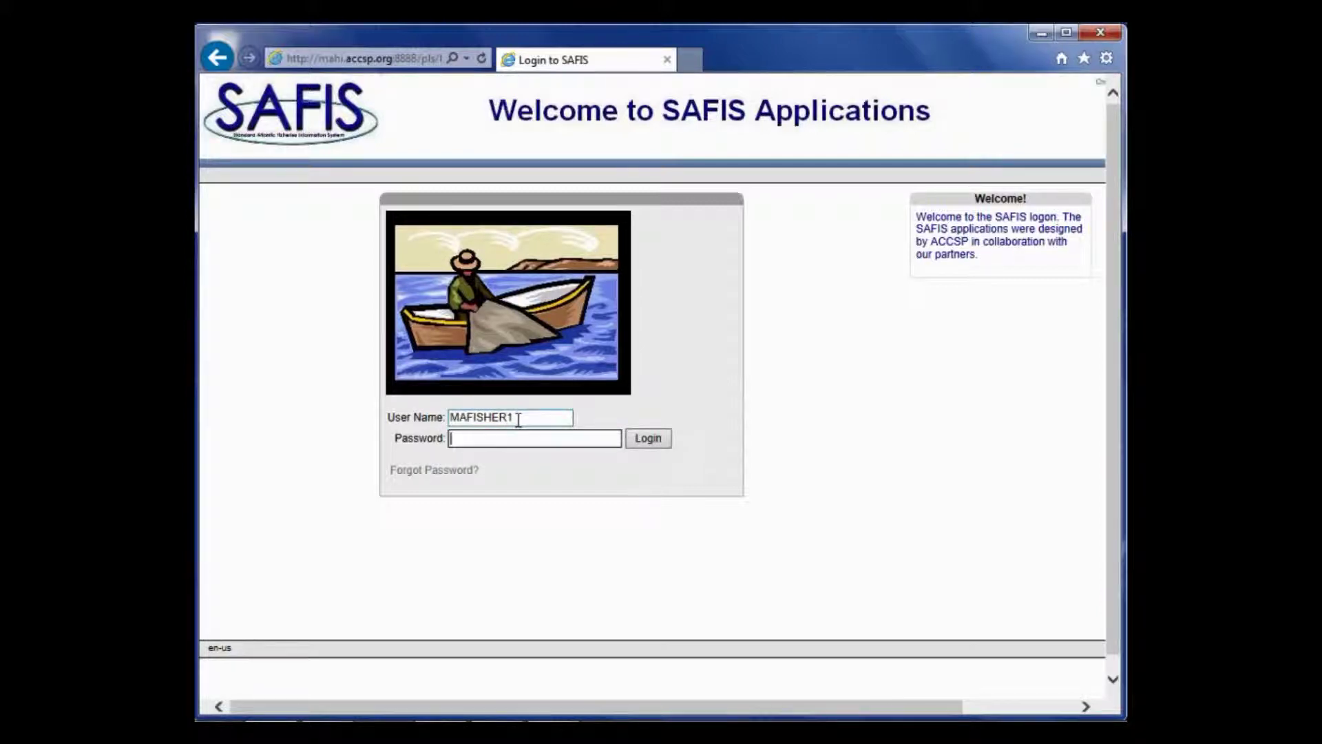
key(Tab)
text(******)
click(651, 441)
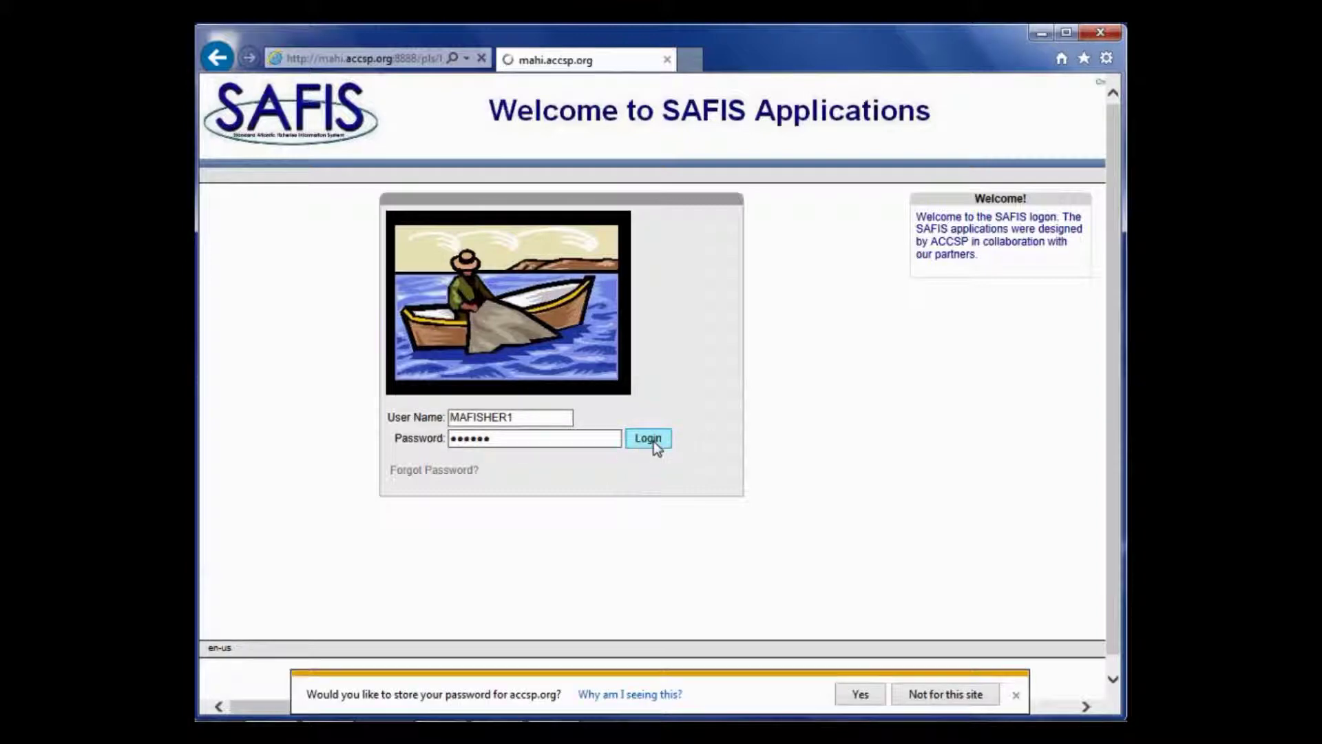
click(1016, 694)
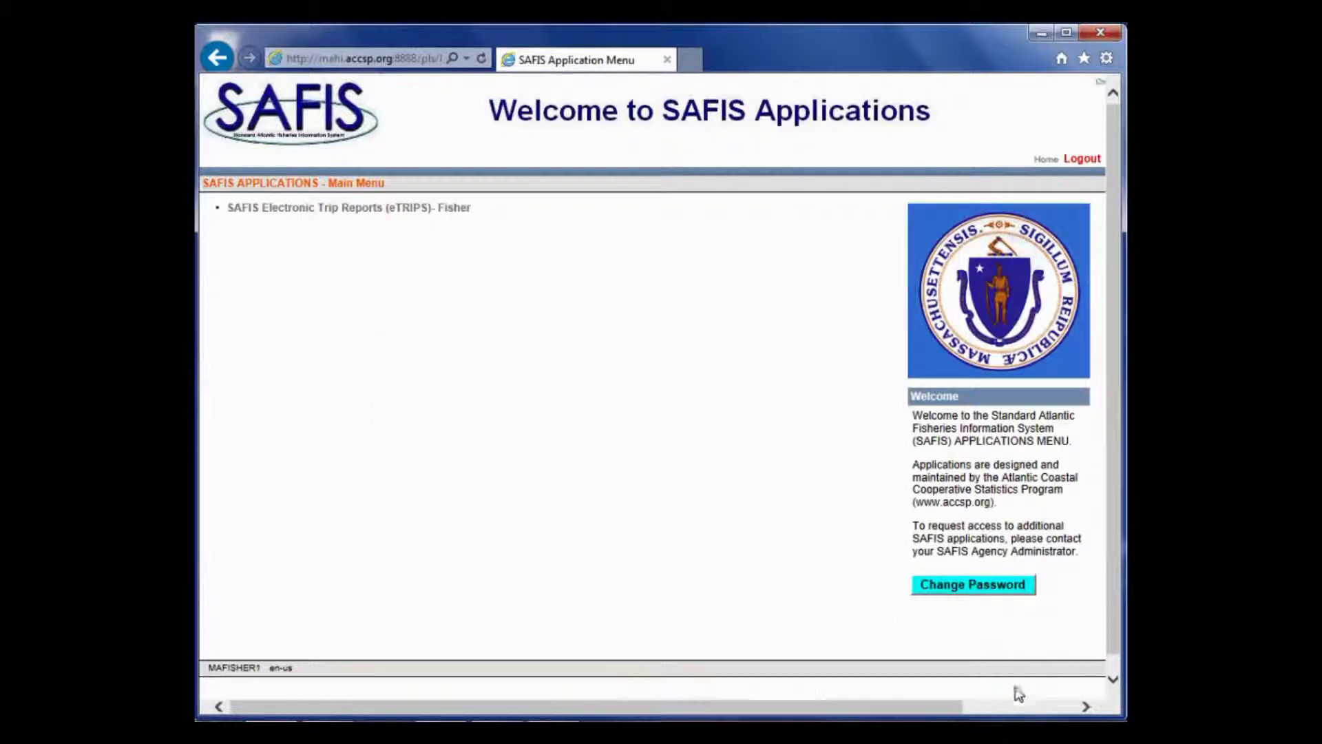
click(443, 209)
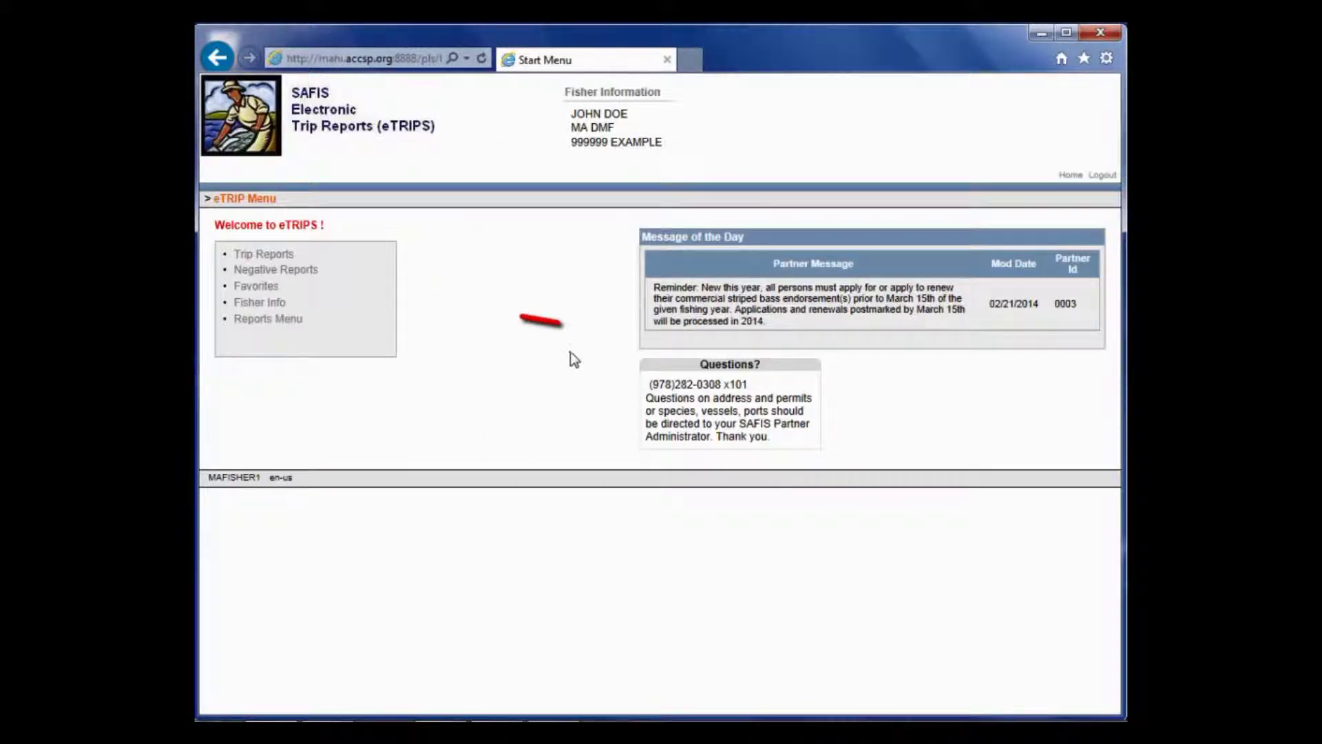
Show the Negative Reports page for trip year 2014.
click(294, 273)
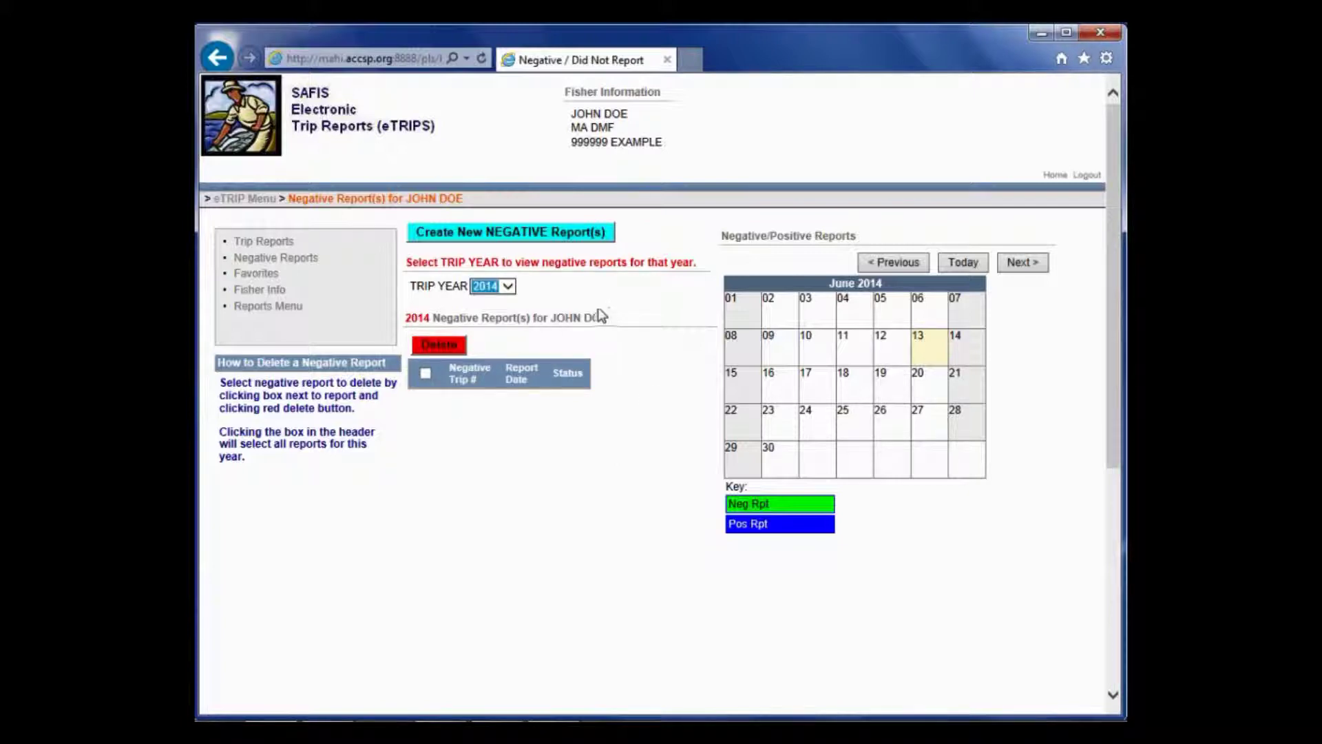
click(508, 288)
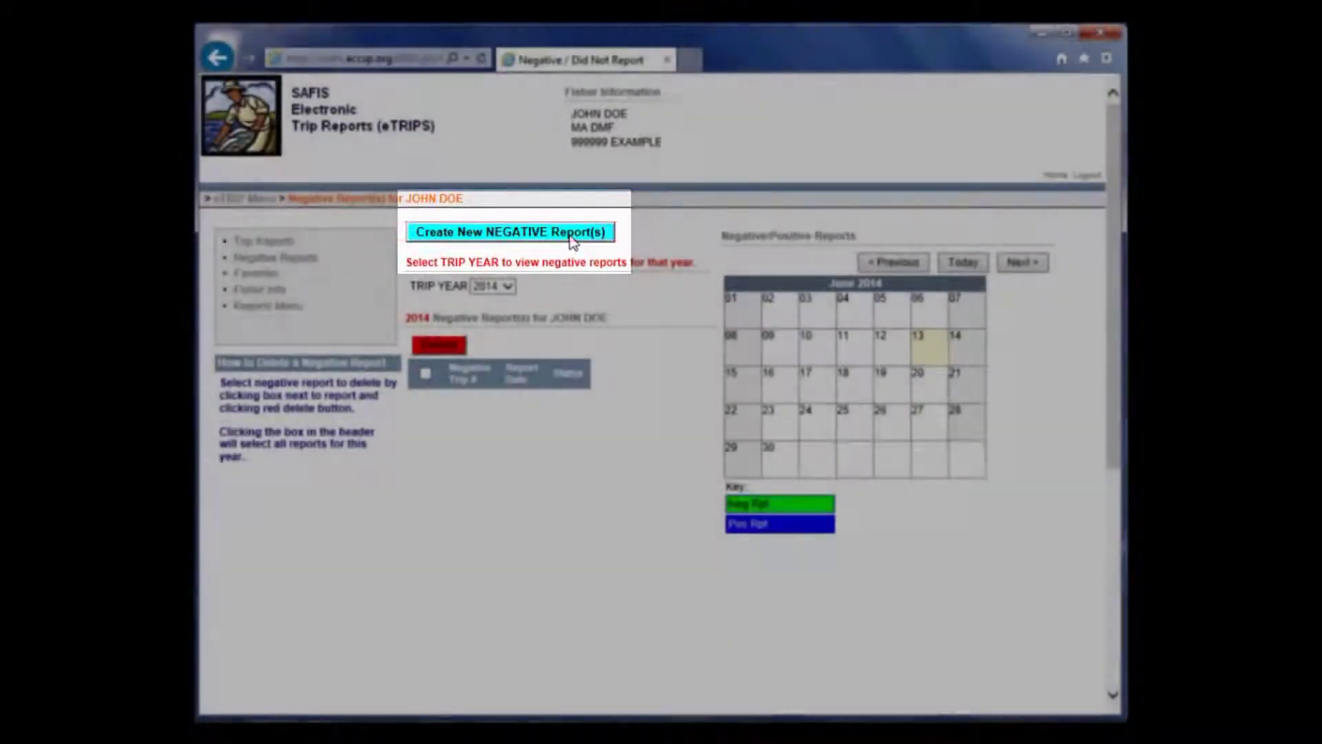
Start a new negative report for a range of days beginning 01/01/2014.
click(572, 234)
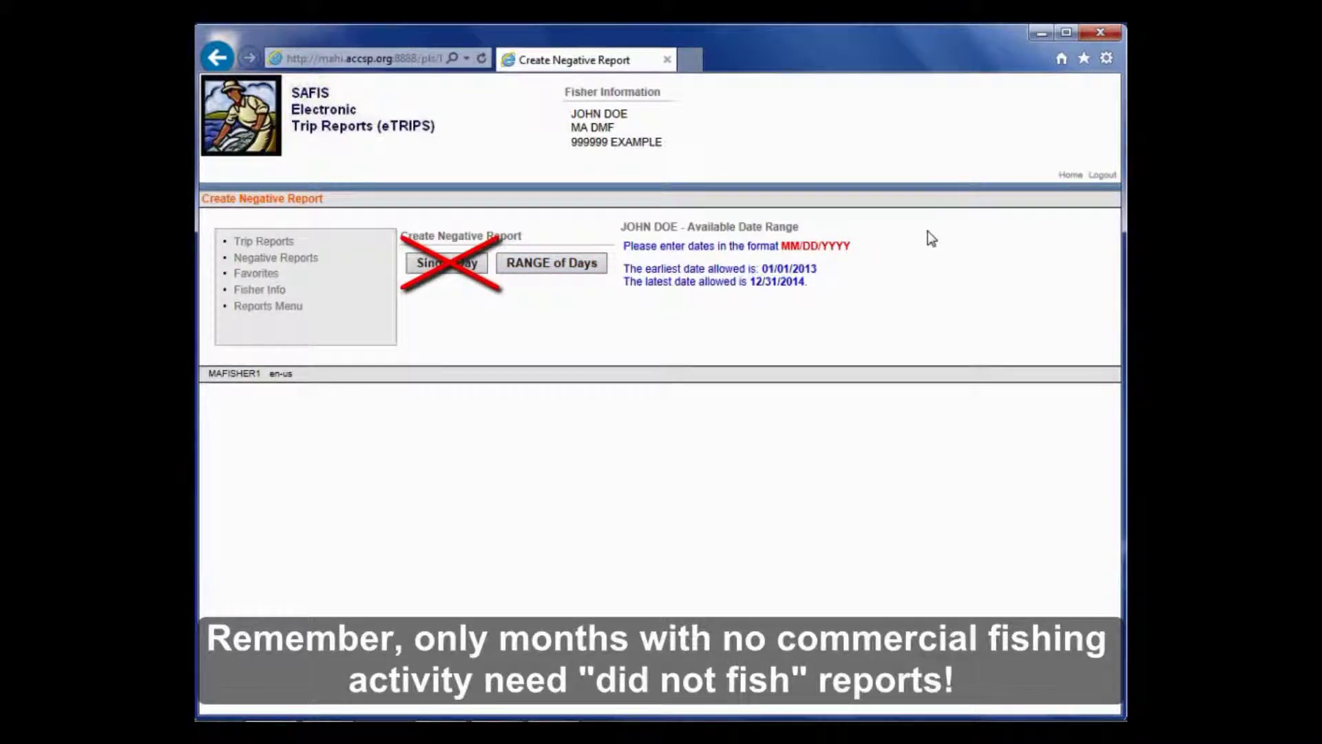
click(557, 266)
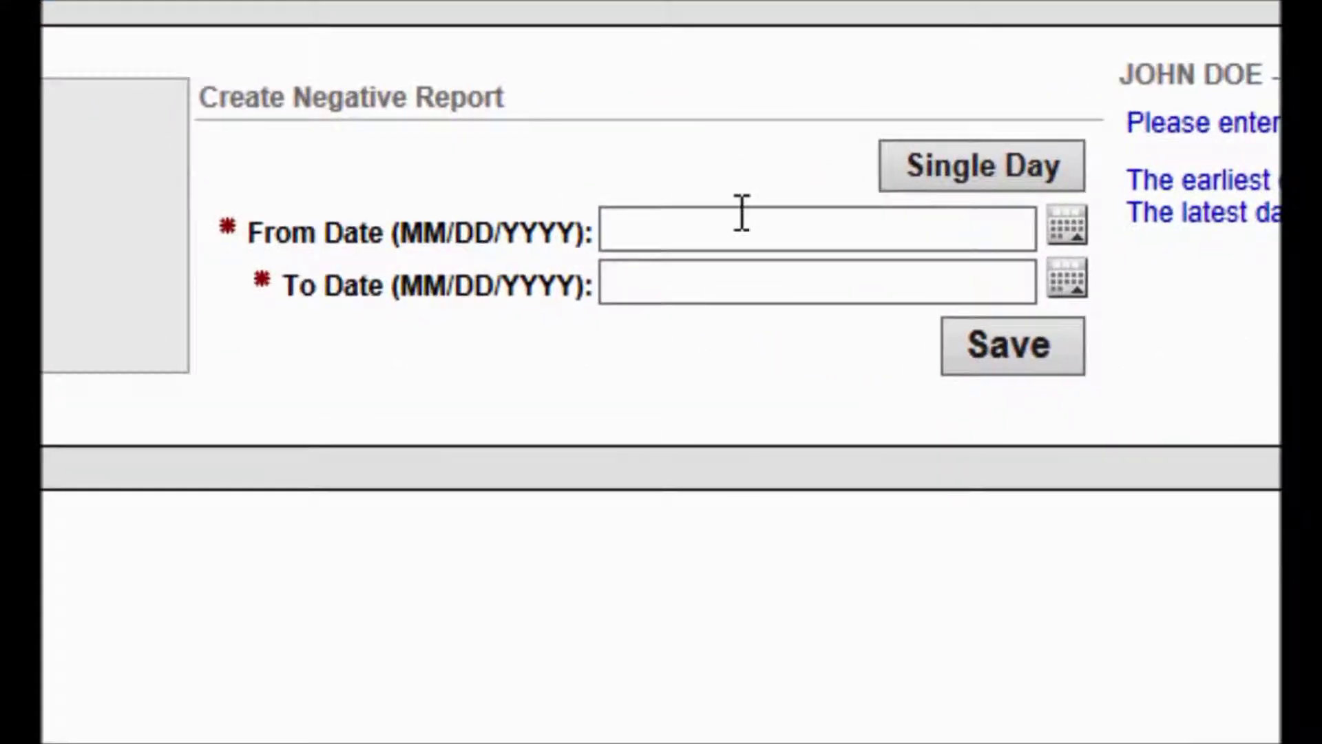
click(723, 229)
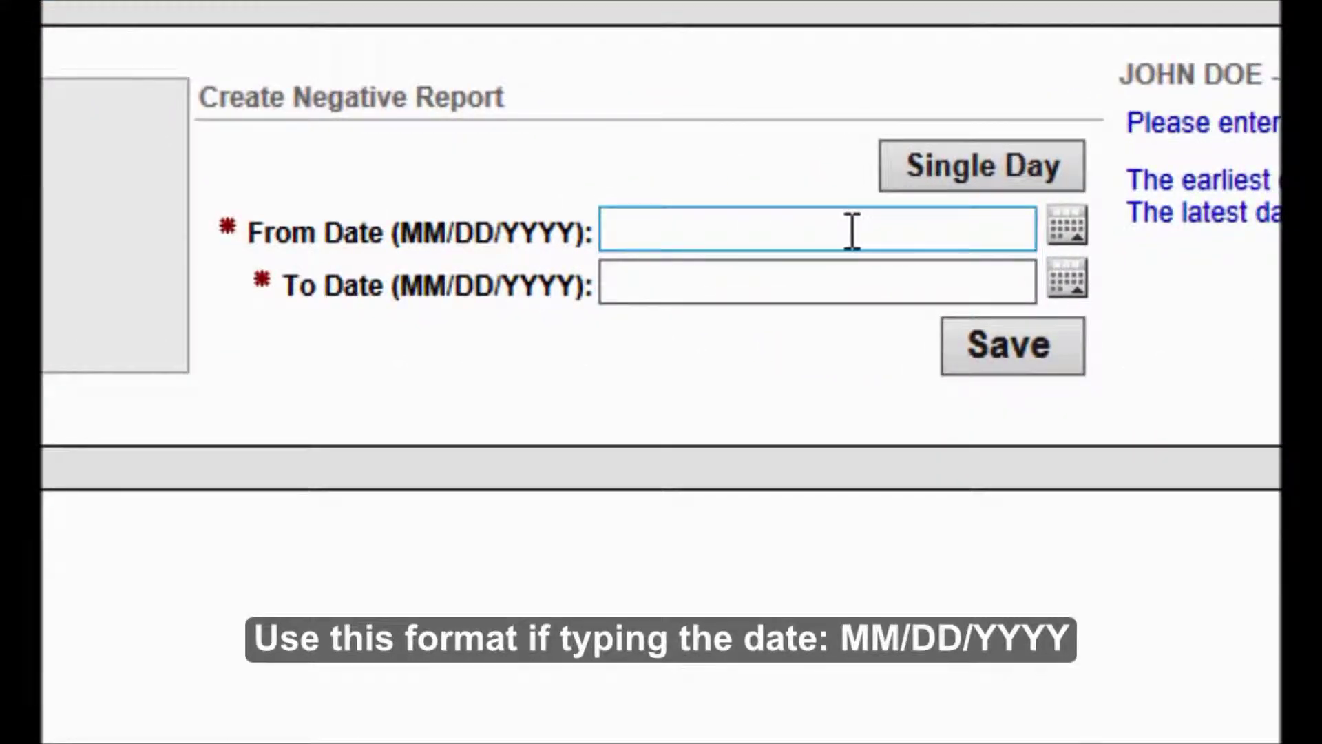
click(1068, 227)
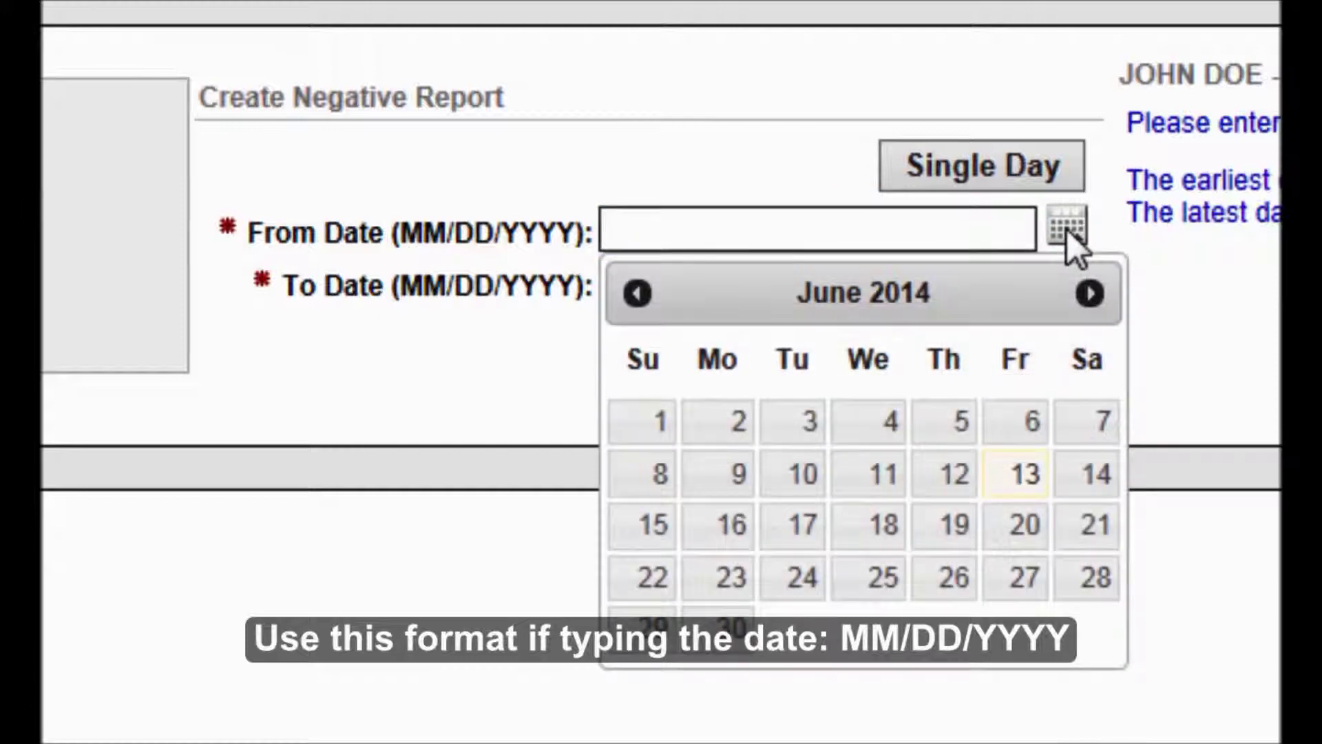
click(638, 295)
click(637, 295)
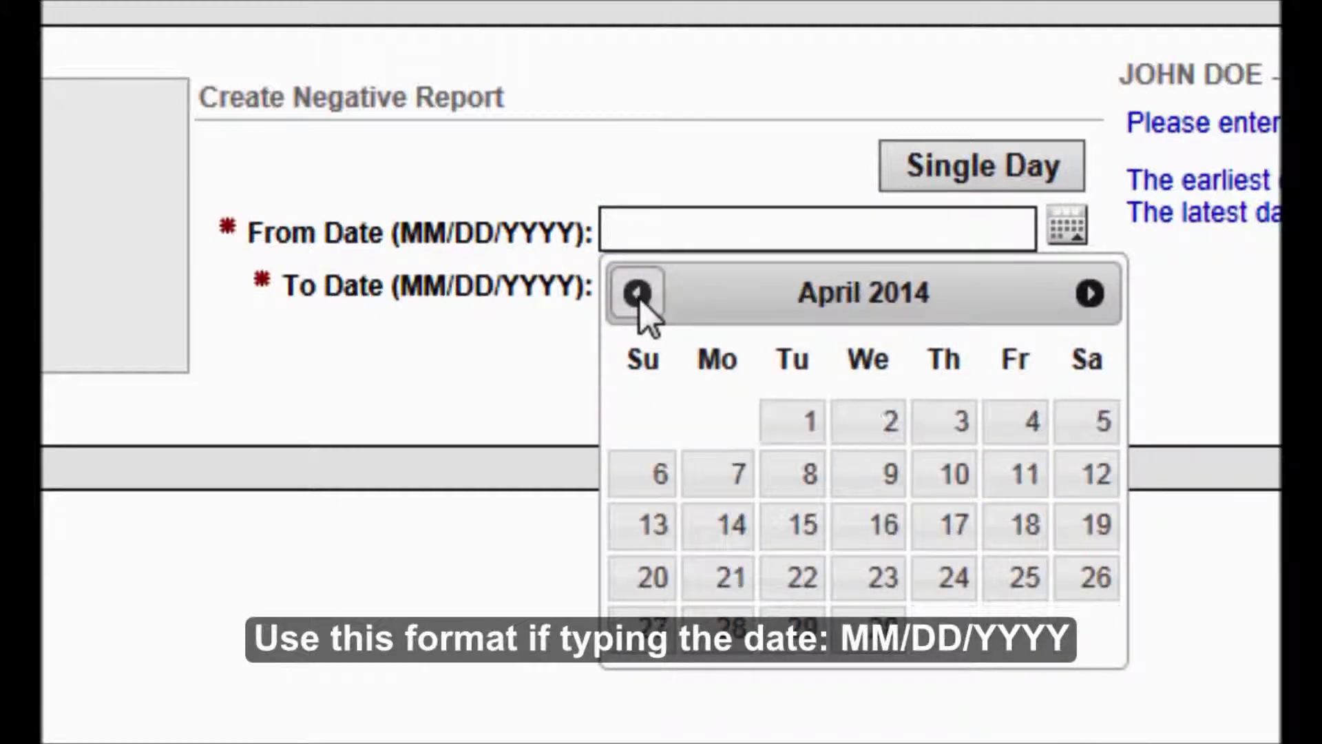
click(637, 295)
click(638, 294)
click(637, 294)
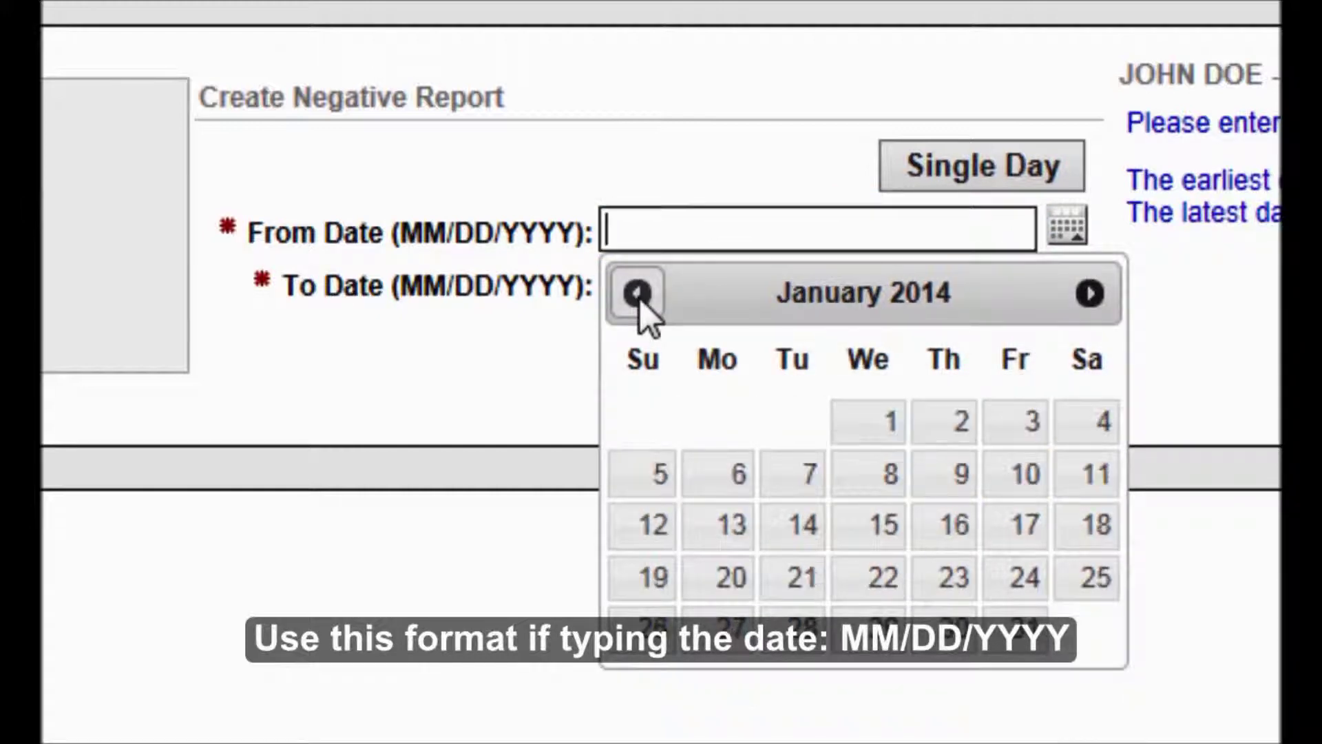
click(873, 422)
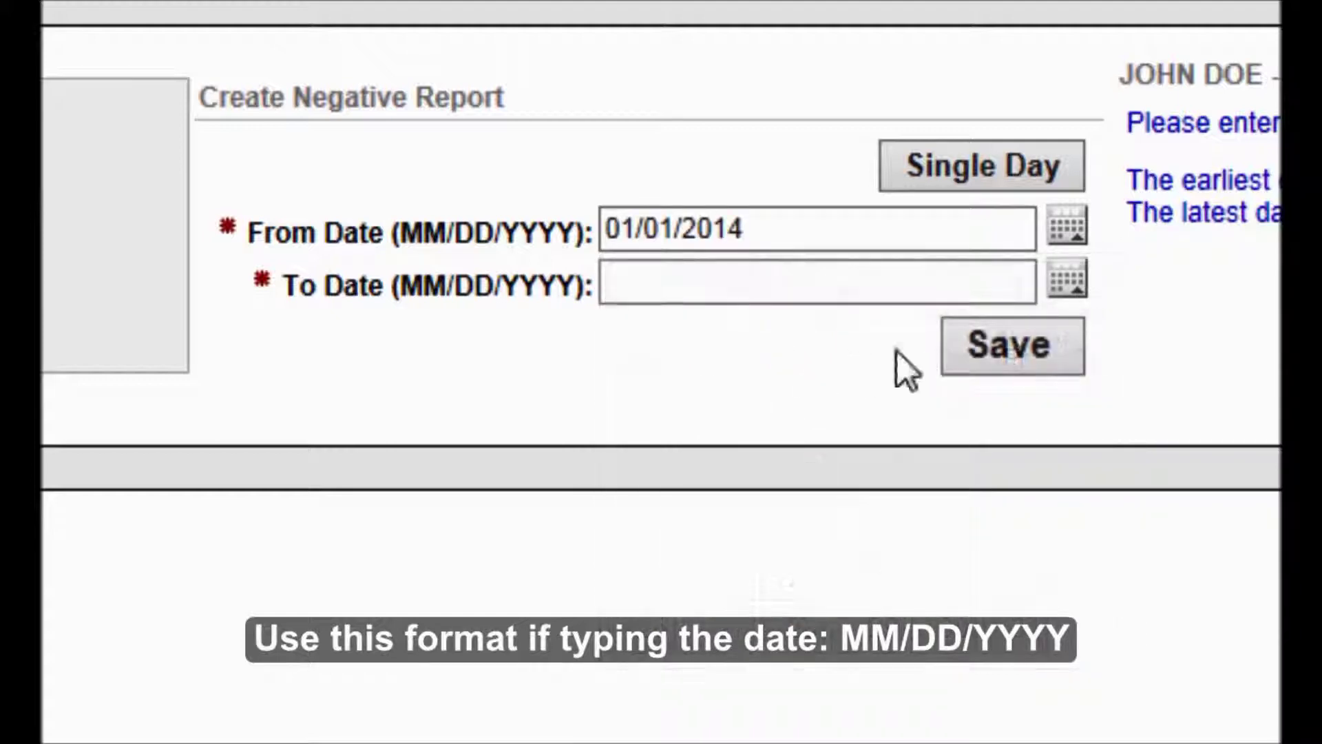
Set the range end to 04/30/2014, save the 120 reports, and finish the confirmation.
click(1068, 285)
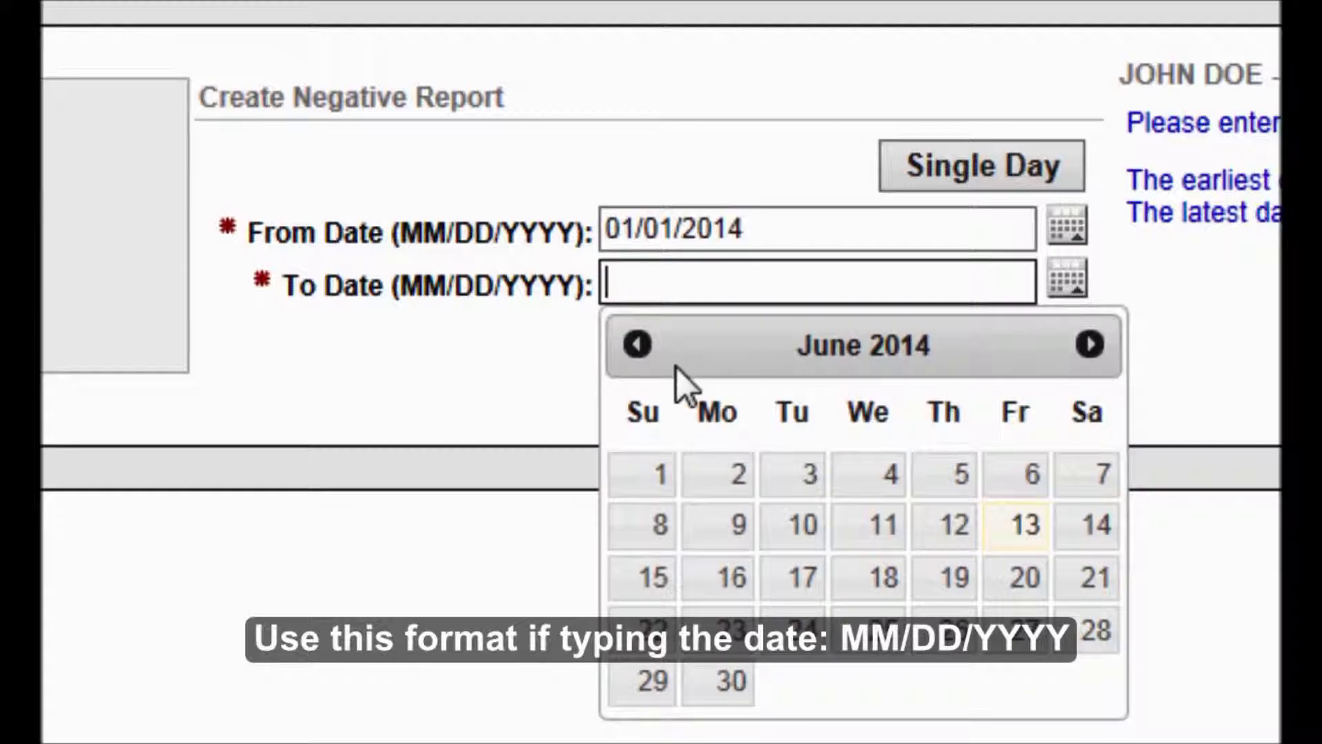
click(636, 351)
click(637, 351)
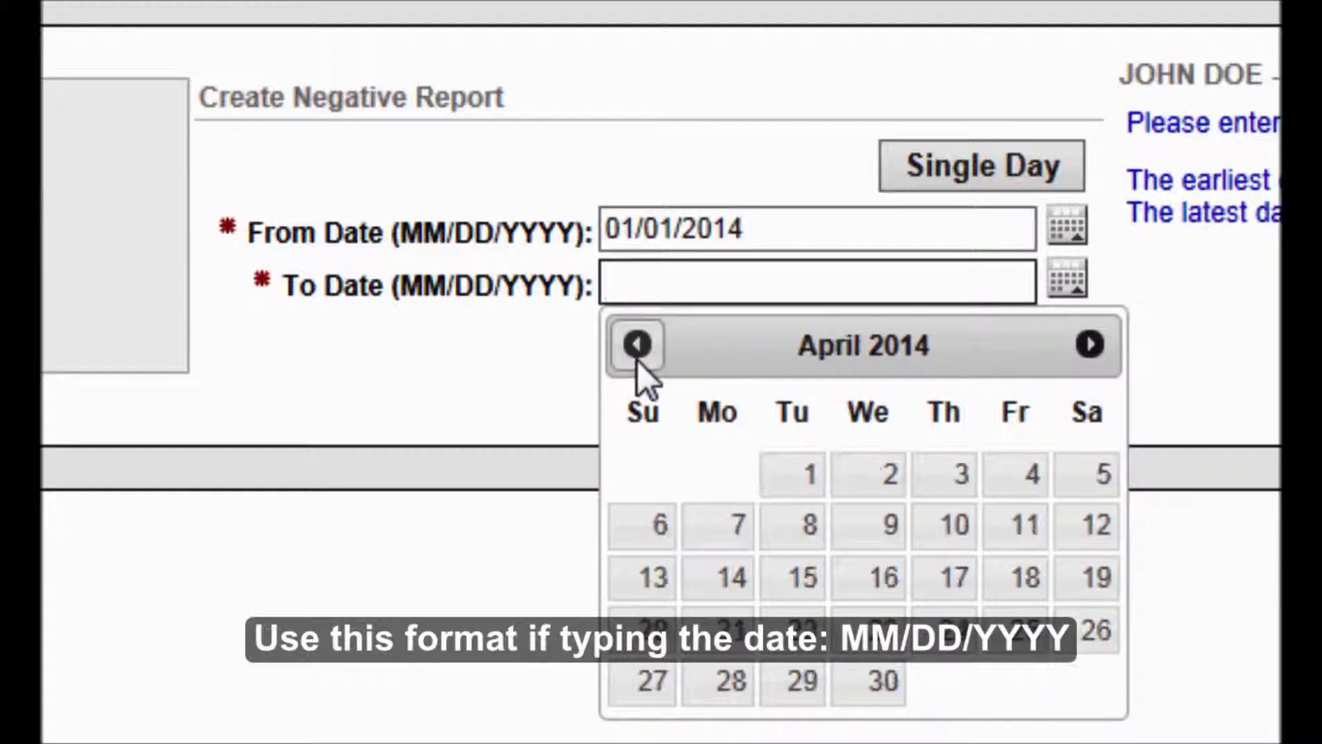
click(885, 689)
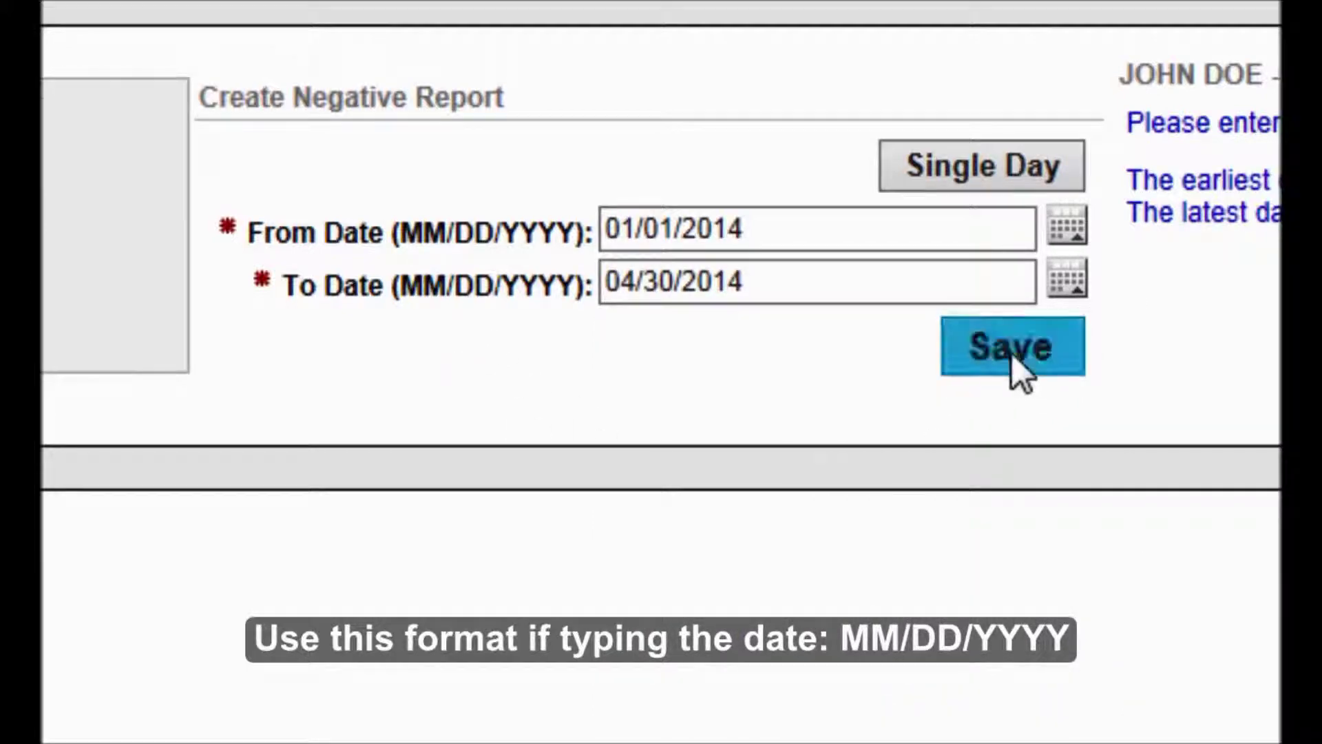
click(1009, 354)
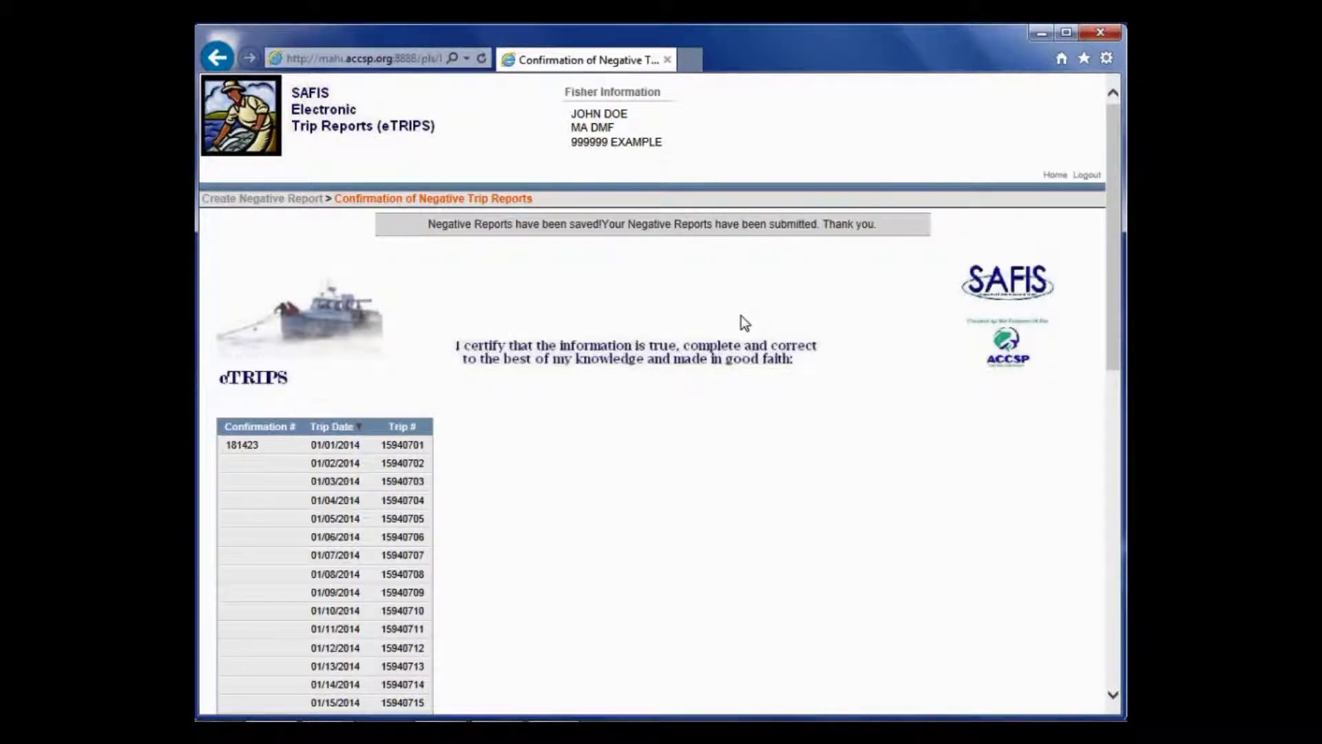
scroll(618, 398, down, 10)
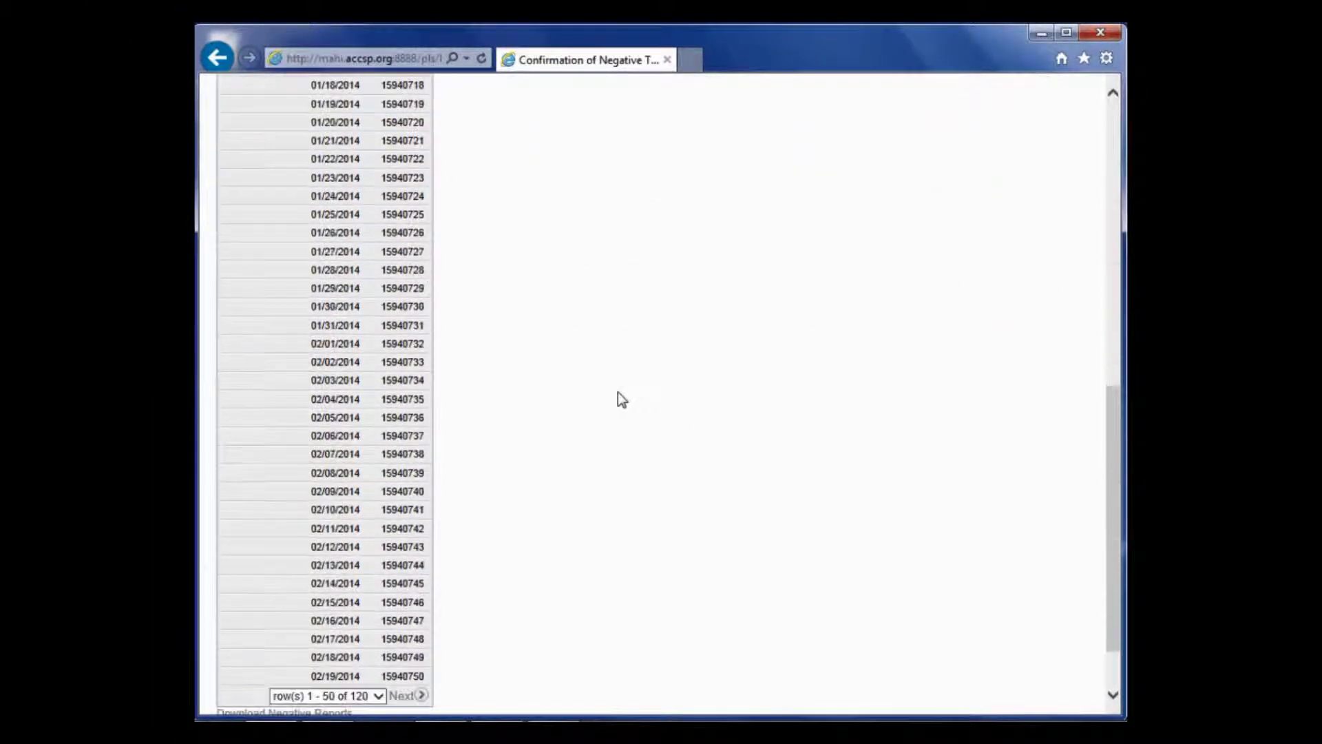
scroll(618, 391, down, 2)
click(250, 657)
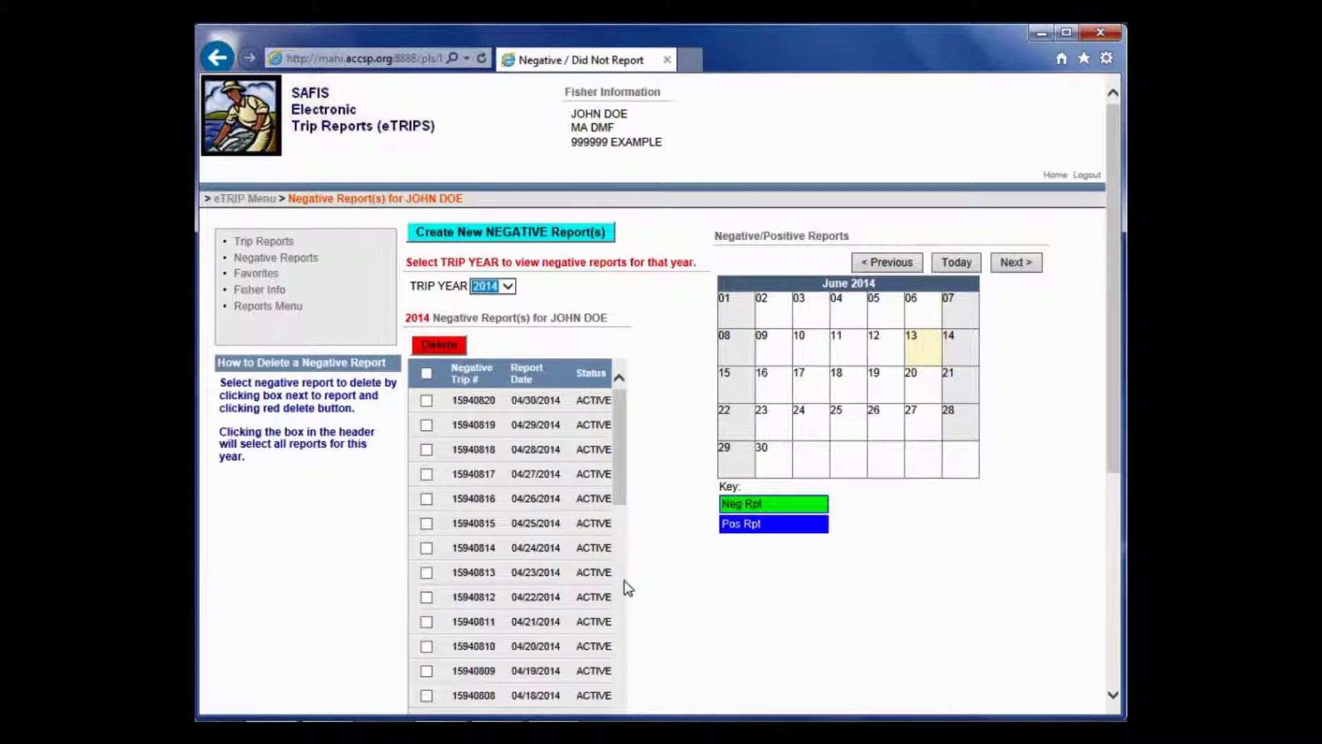
Review the active 2014 report list and step the calendar back from May to January 2014.
scroll(564, 498, down, 20)
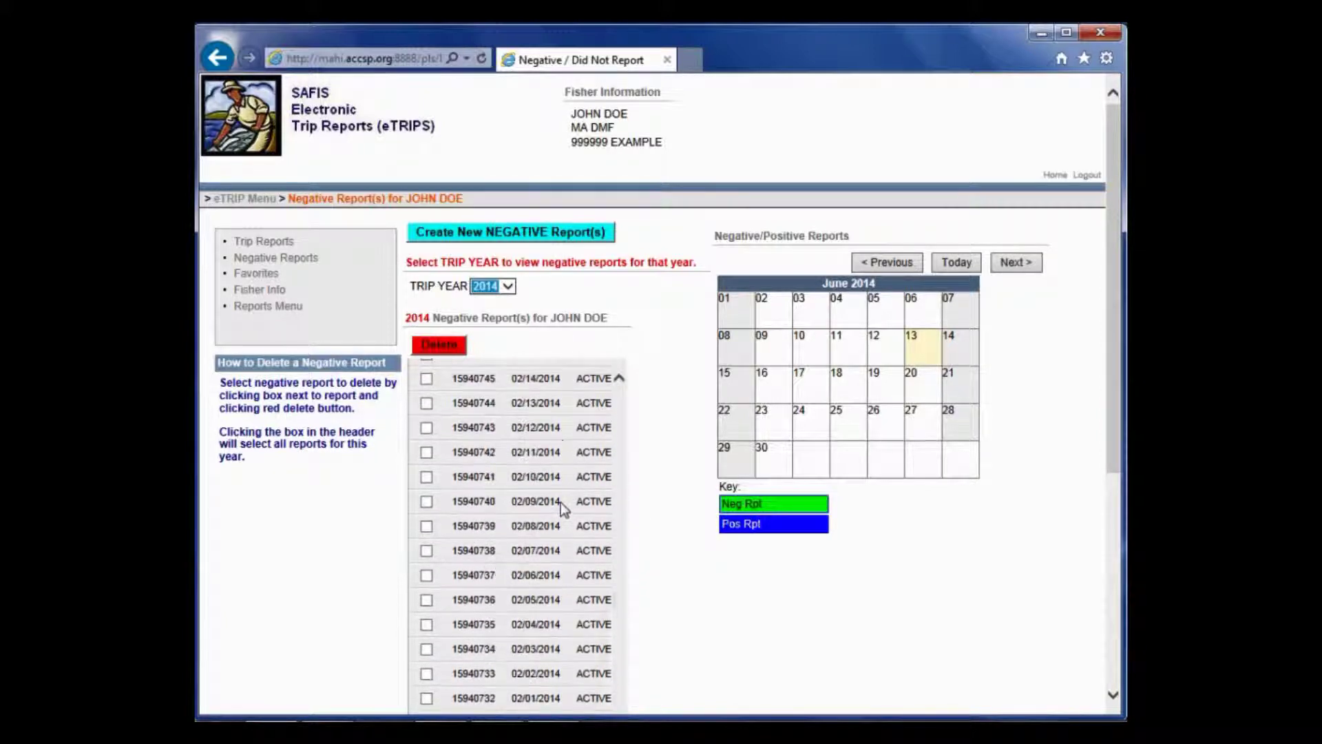
scroll(560, 501, down, 10)
scroll(705, 473, up, 5)
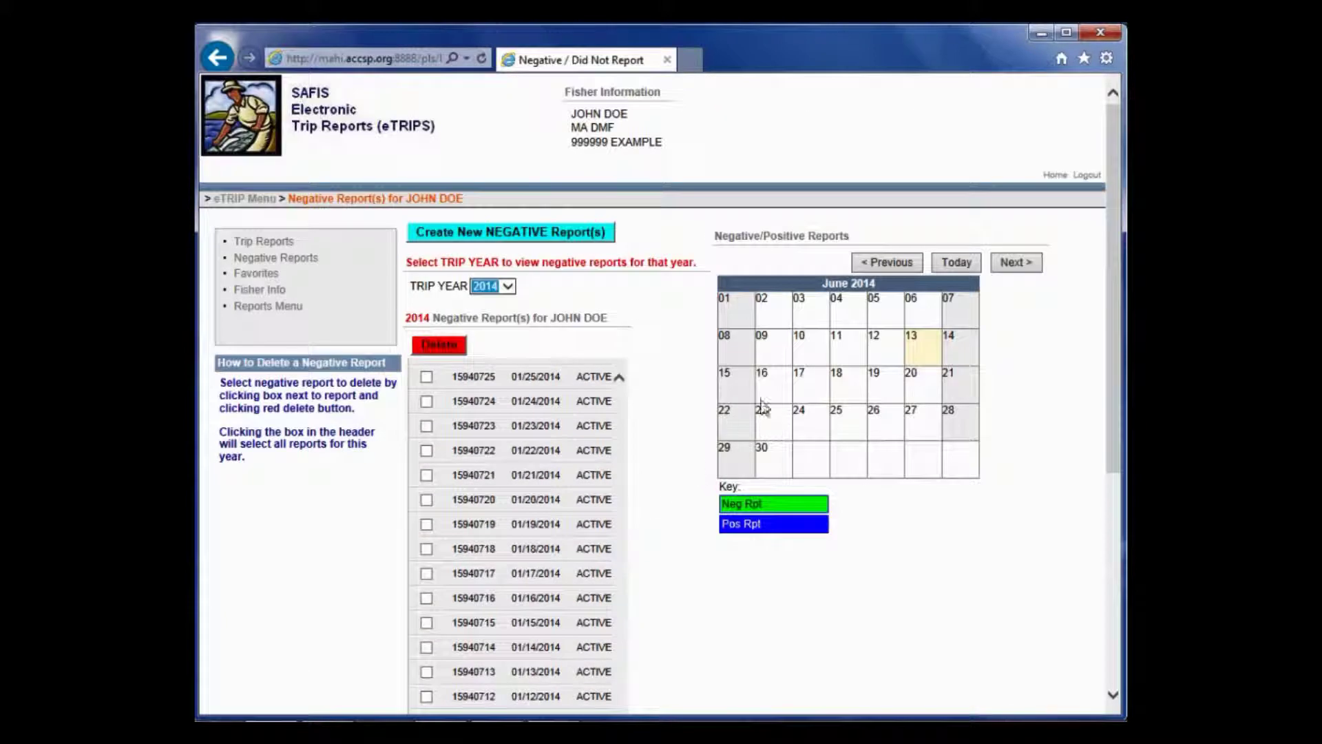
click(889, 264)
click(890, 265)
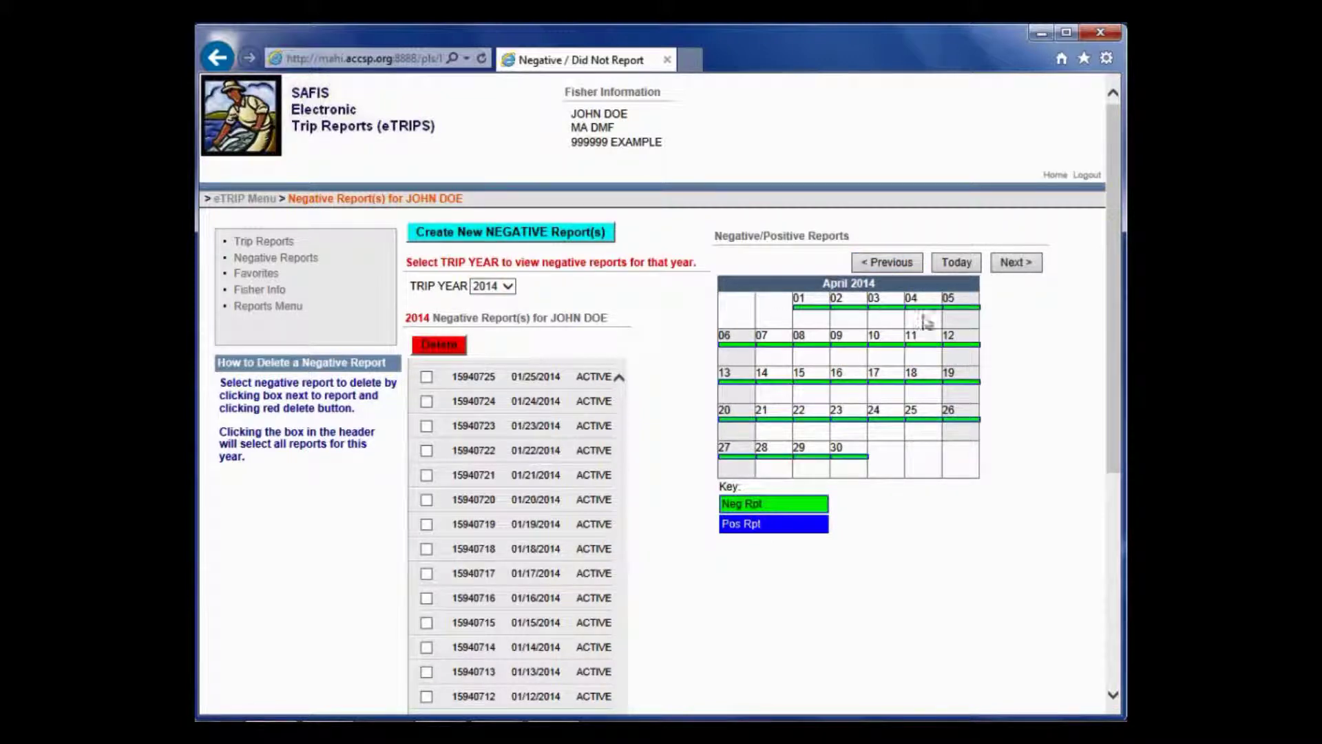
click(878, 271)
click(881, 268)
click(881, 268)
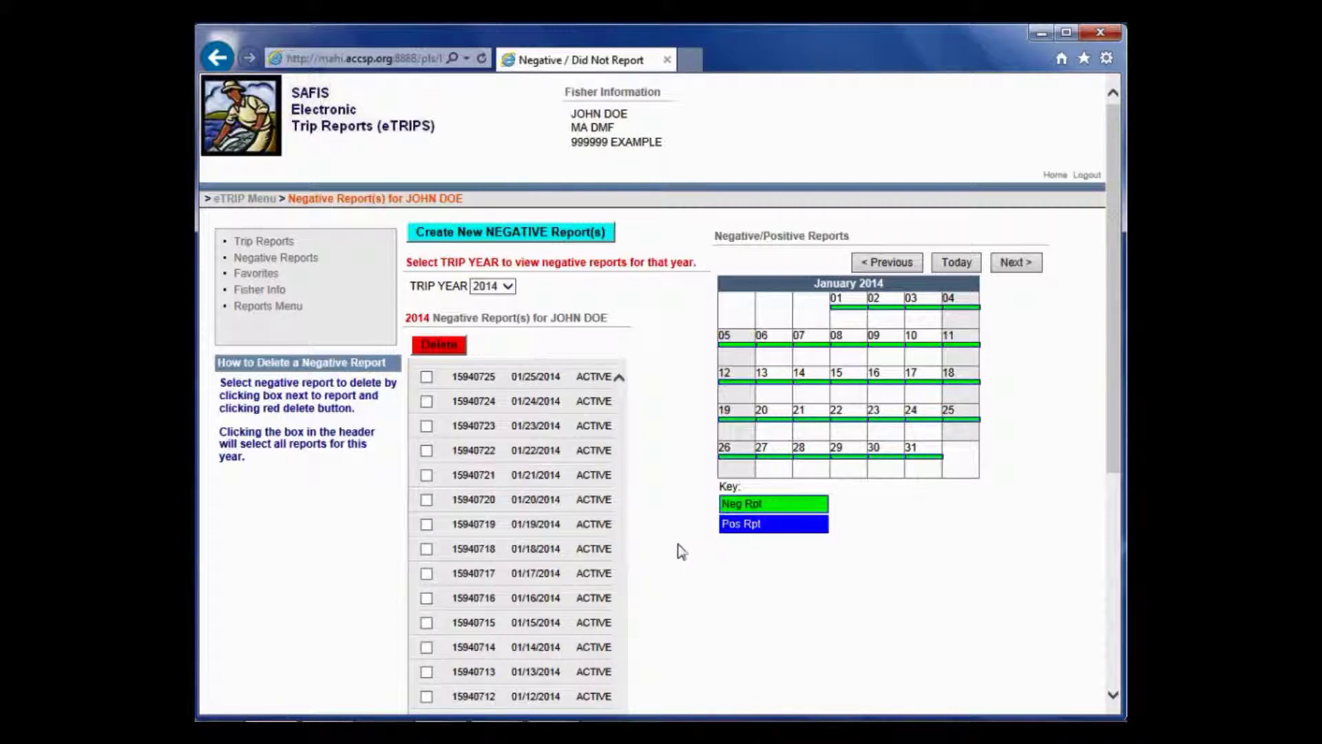
Tick the 04/26–04/30/2014 reports for deletion, then tick the header box to select all.
scroll(515, 497, down, 1)
scroll(513, 489, up, 15)
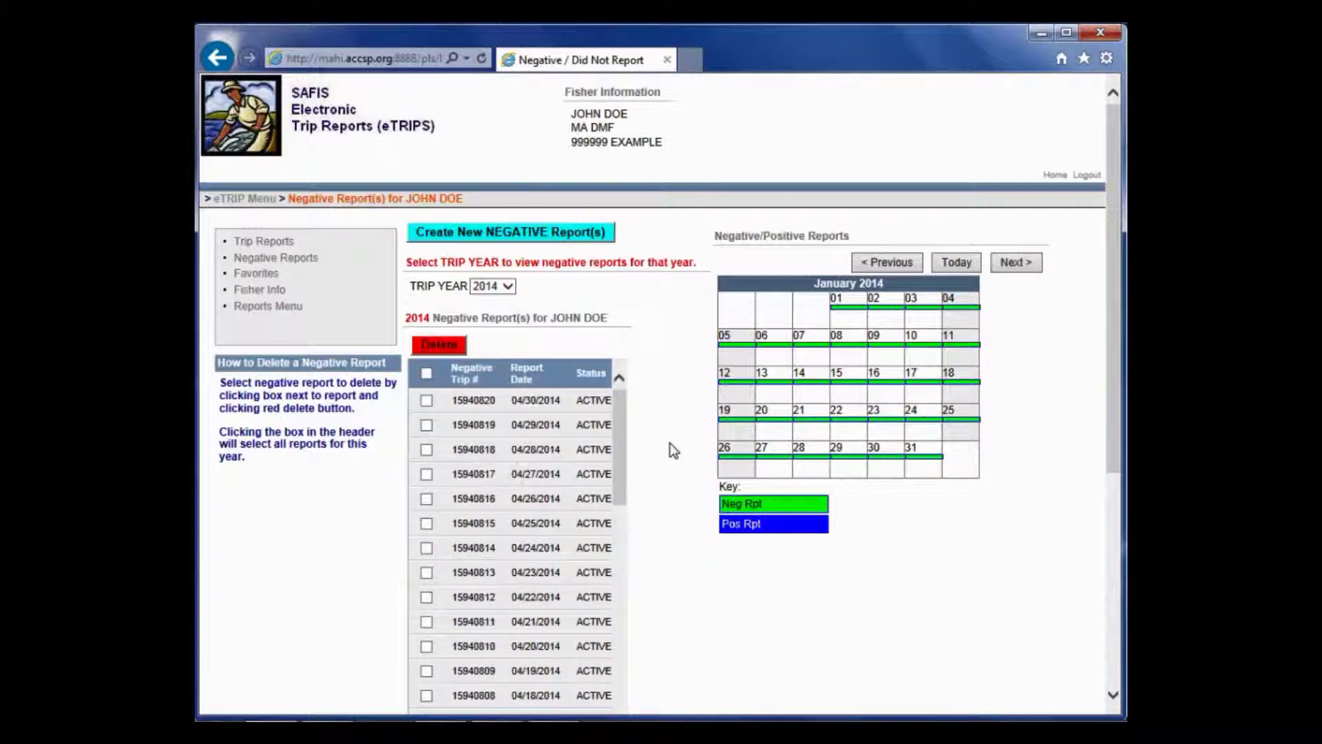
click(426, 400)
click(426, 425)
click(426, 449)
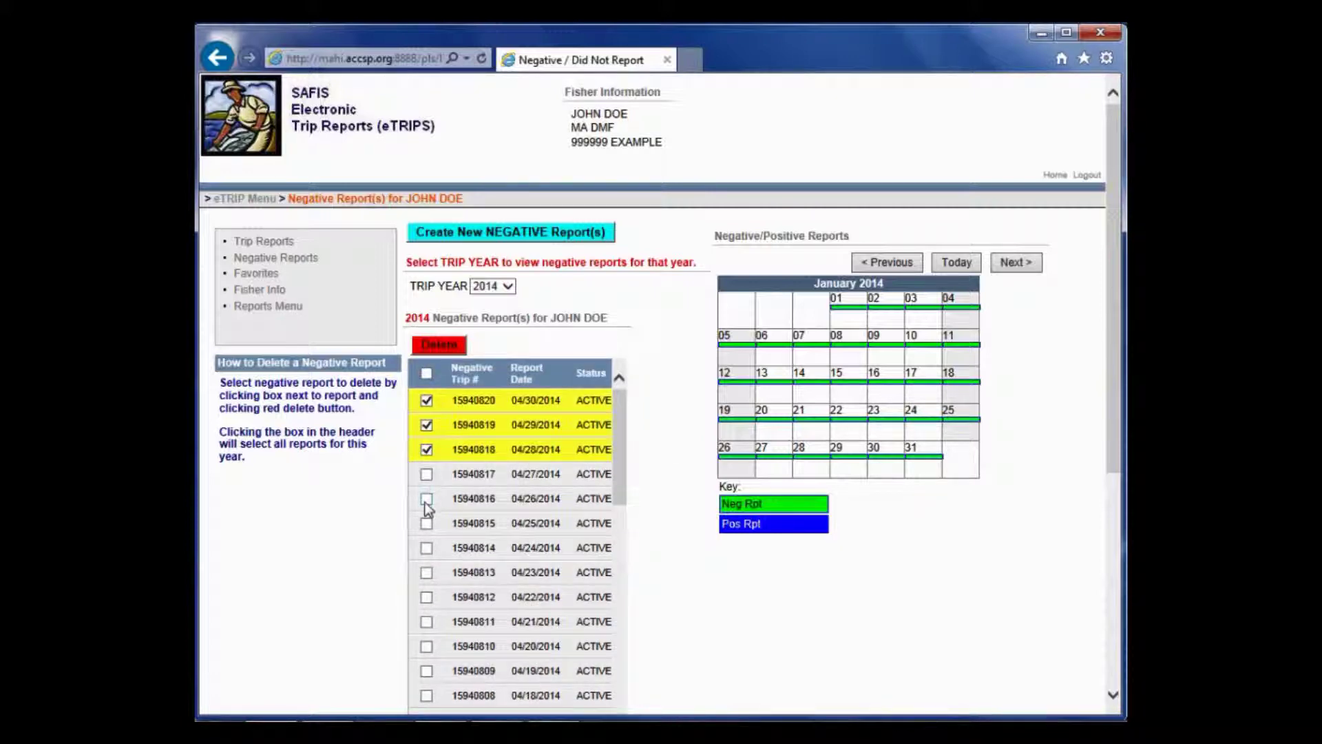
click(426, 498)
click(426, 474)
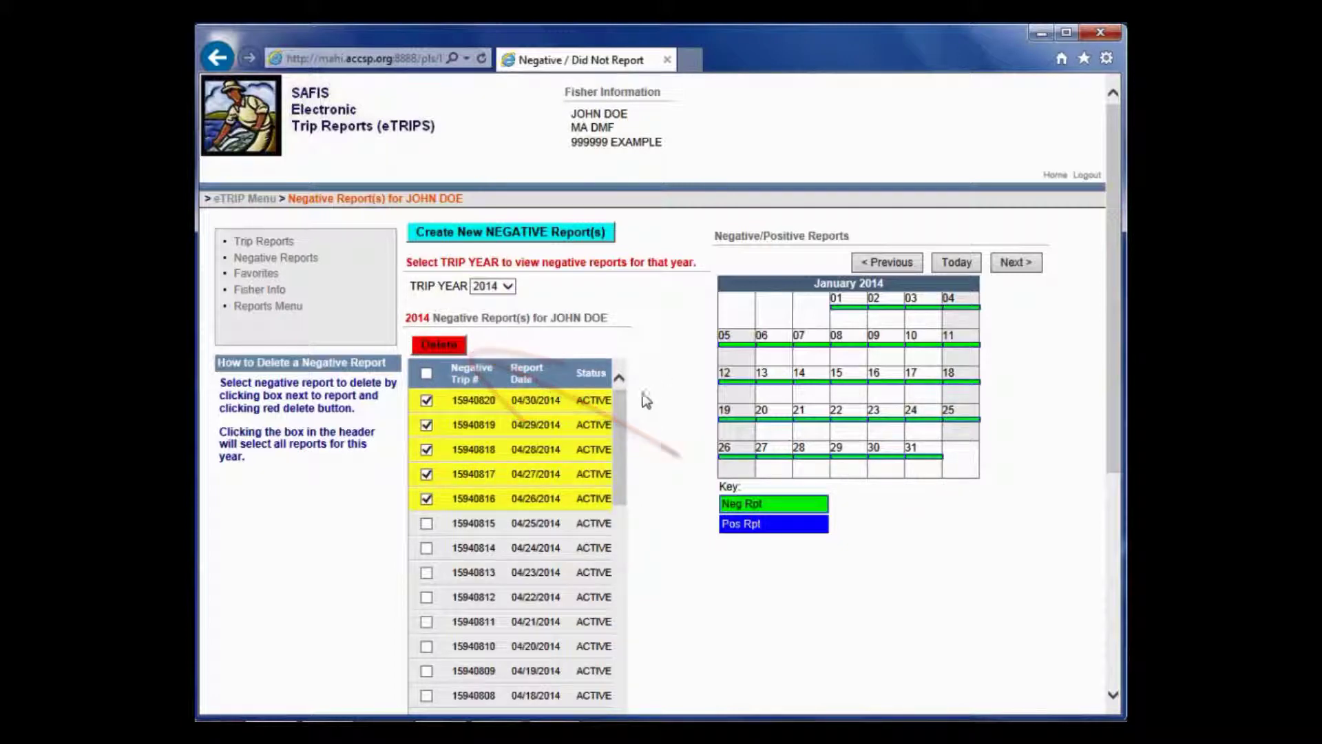
click(427, 373)
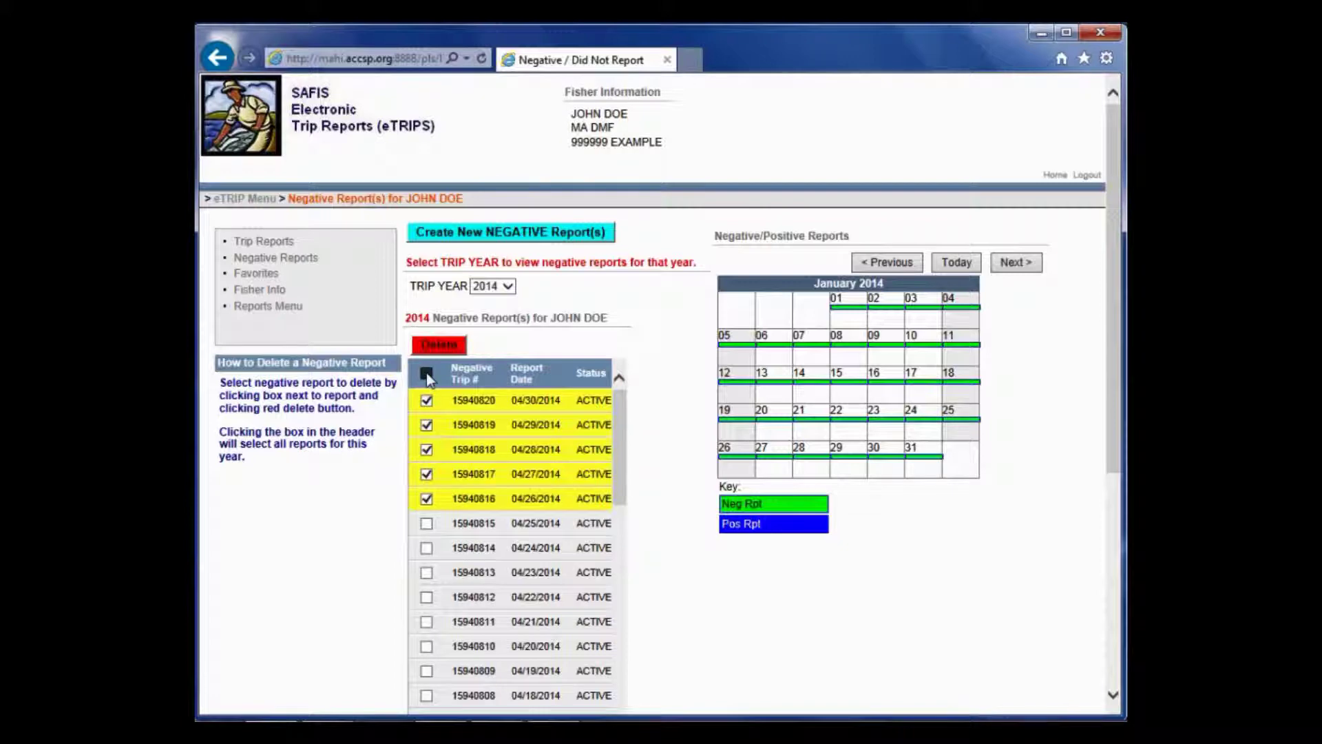